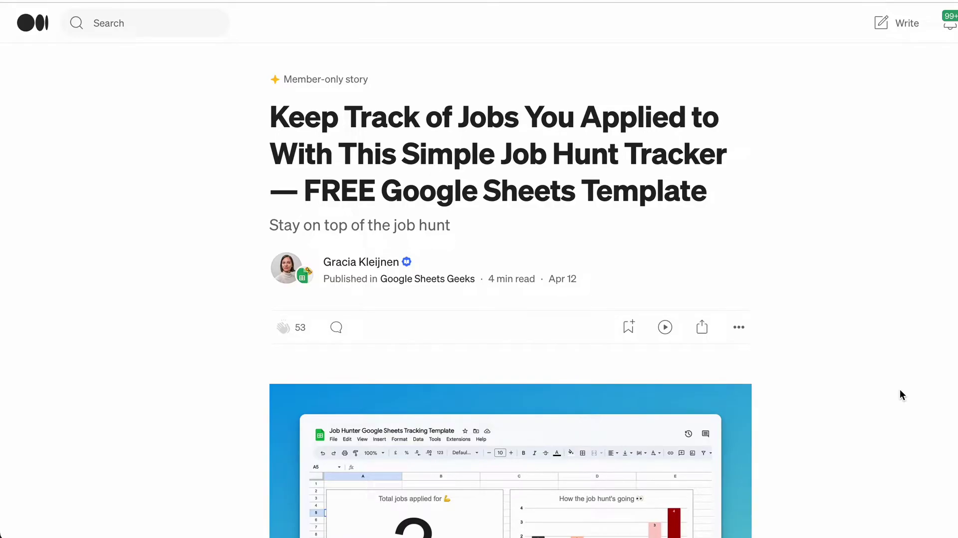
- Scroll the Medium article past the huntr pricing image to the 'How to use the job hunt free Google Sheets template' heading
{"action": "scroll", "coordinate": [901, 390], "scroll_direction": "down", "scroll_amount": 3}
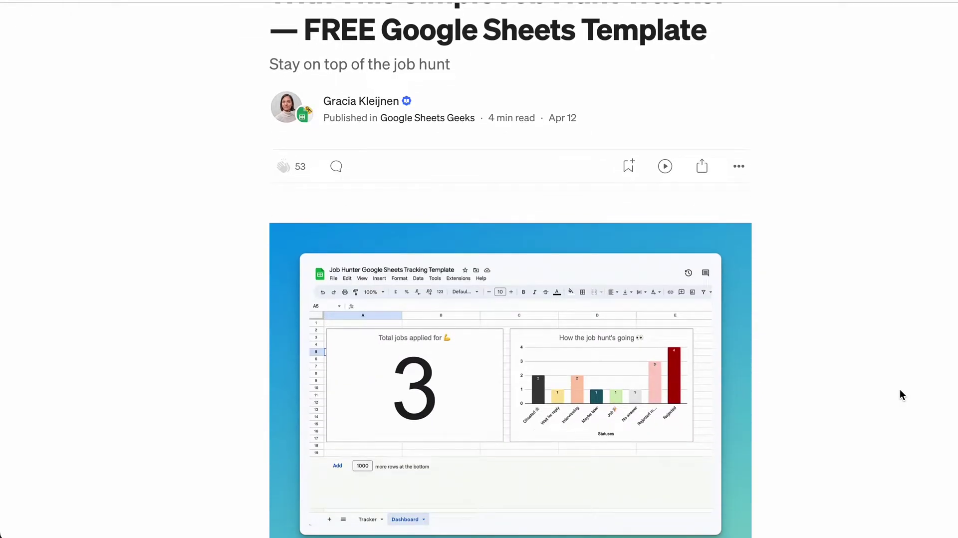
{"action": "scroll", "coordinate": [900, 389], "scroll_direction": "up", "scroll_amount": 3}
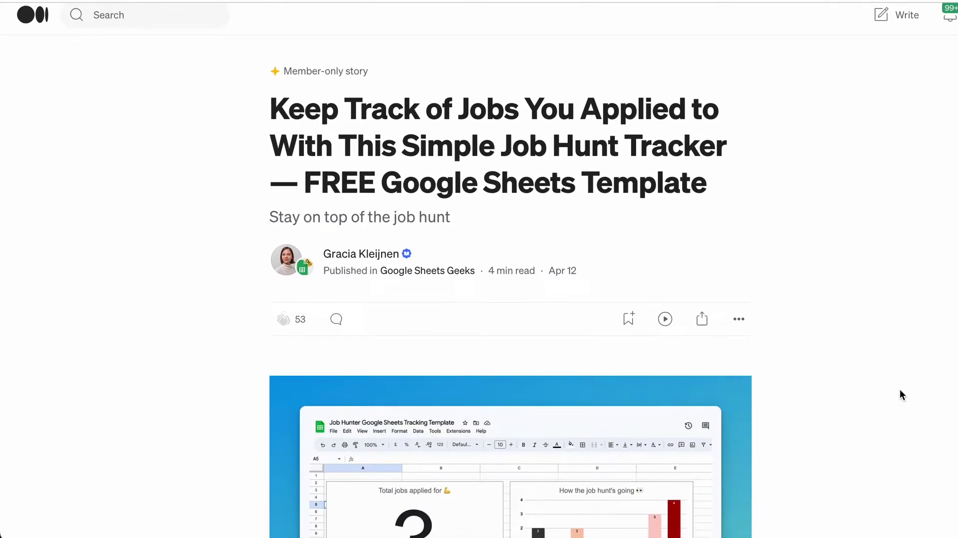
{"action": "scroll", "coordinate": [899, 390], "scroll_direction": "down", "scroll_amount": 7}
{"action": "scroll", "coordinate": [900, 390], "scroll_direction": "down", "scroll_amount": 6}
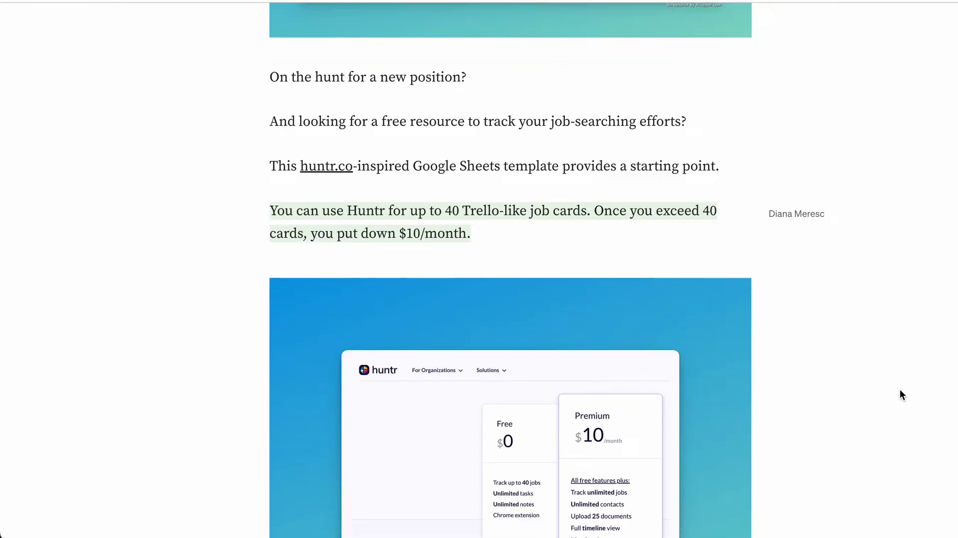
{"action": "scroll", "coordinate": [902, 395], "scroll_direction": "down", "scroll_amount": 13}
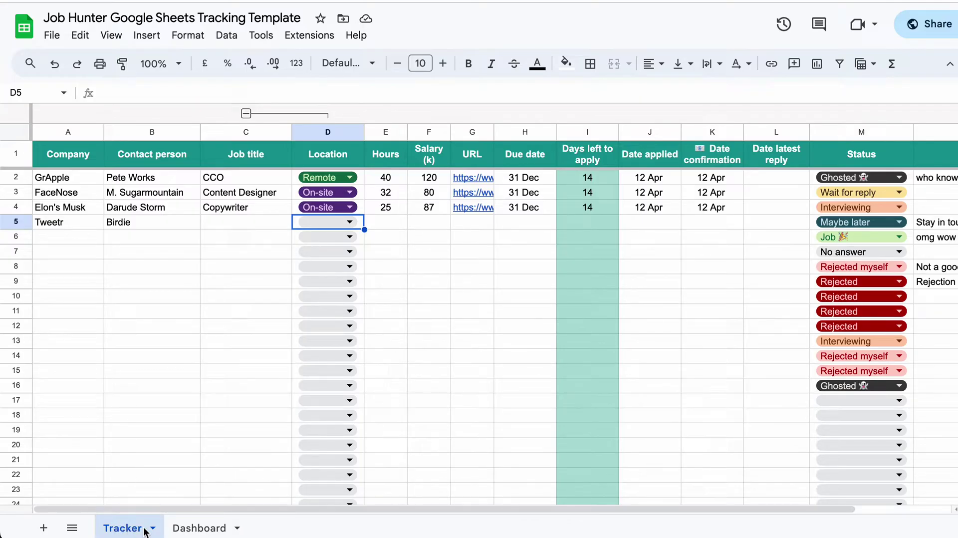
{"action": "left_click", "coordinate": [188, 530]}
{"action": "left_click", "coordinate": [128, 528]}
{"action": "left_click", "coordinate": [208, 528]}
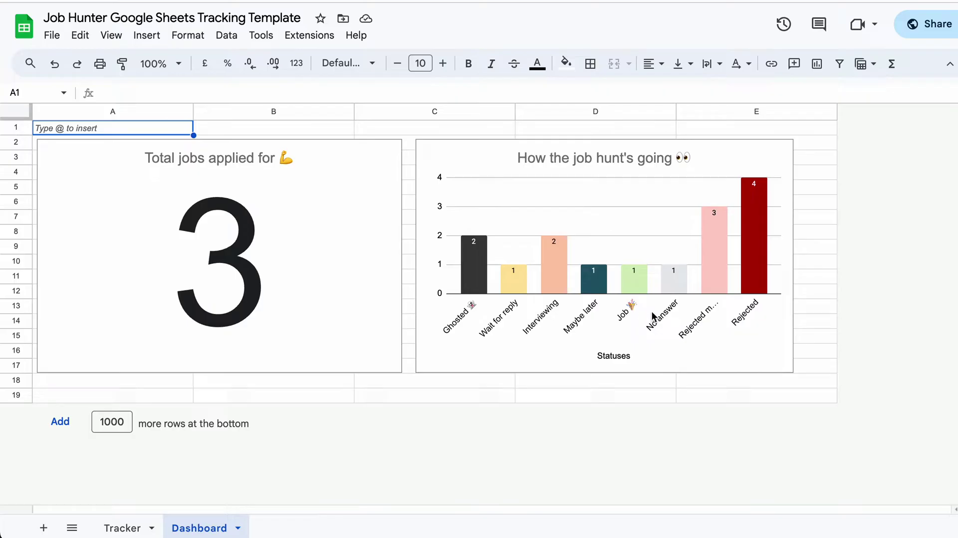
{"action": "left_click", "coordinate": [122, 528]}
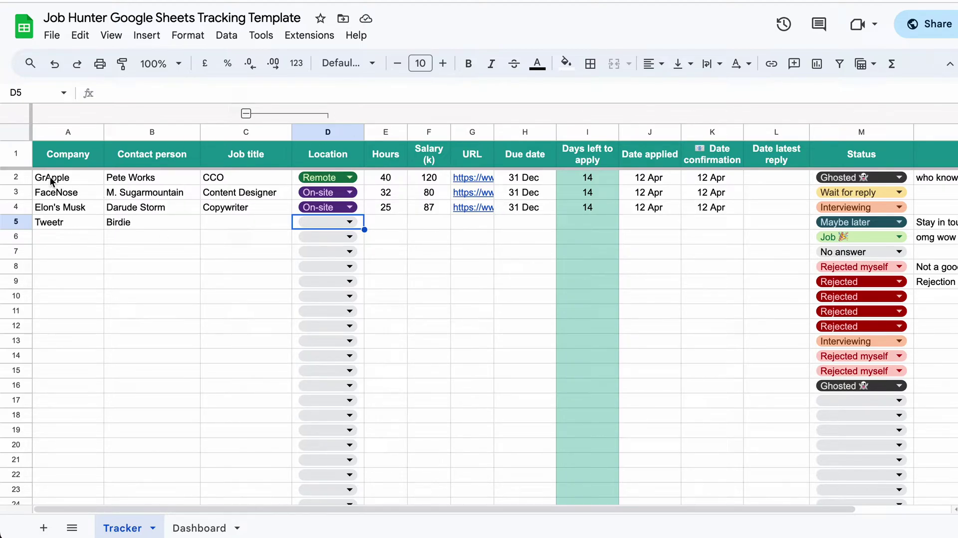
- Select A2:H6 and delete its sample entries, such as GrApple and Elon's Musk
{"action": "left_click", "coordinate": [70, 178]}
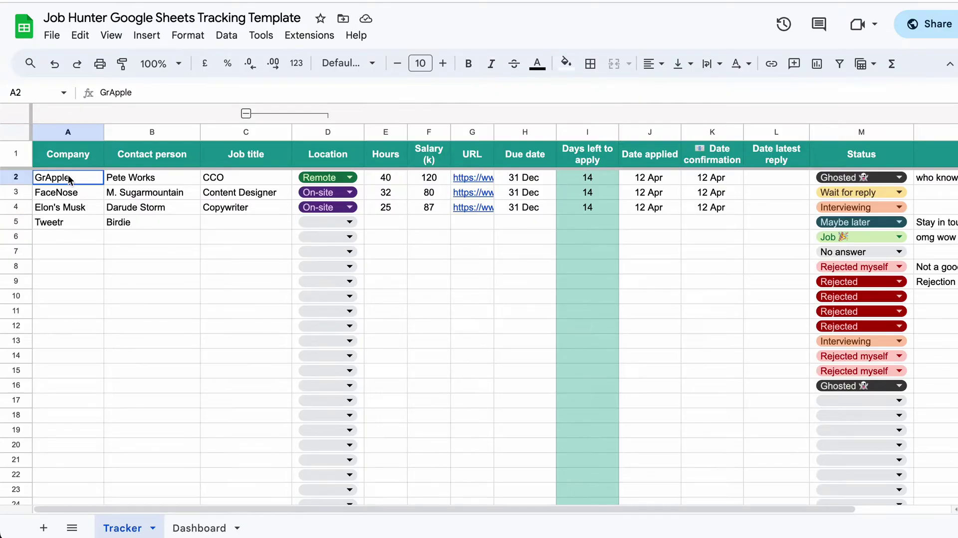
{"action": "left_click_drag", "start_coordinate": [70, 178], "coordinate": [144, 182]}
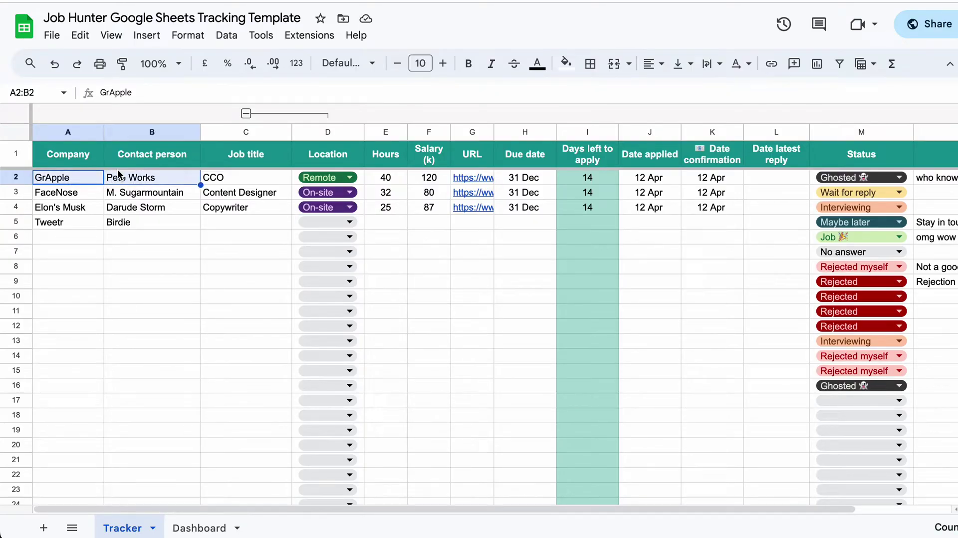
{"action": "left_click", "coordinate": [54, 211]}
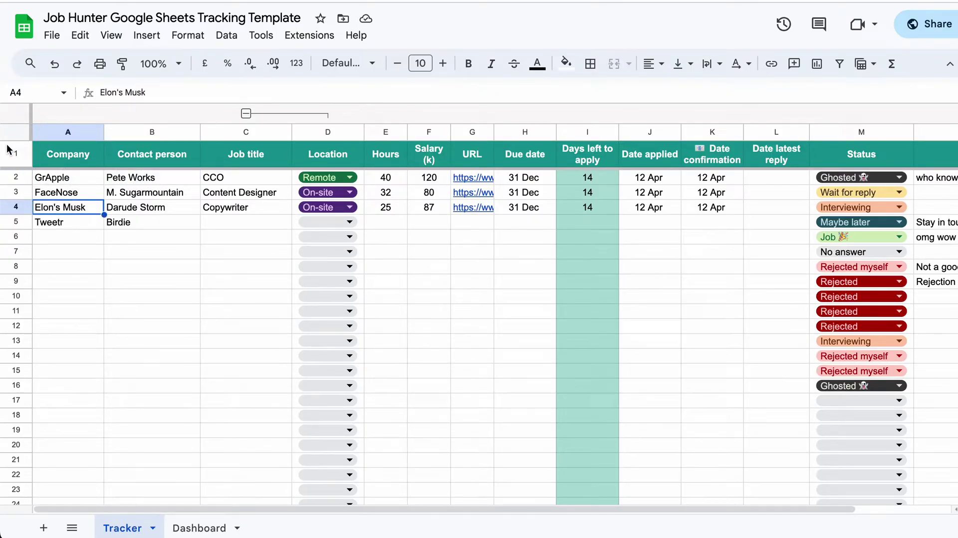
{"action": "left_click", "coordinate": [58, 183]}
{"action": "left_click", "coordinate": [62, 193]}
{"action": "left_click_drag", "start_coordinate": [61, 181], "coordinate": [544, 231]}
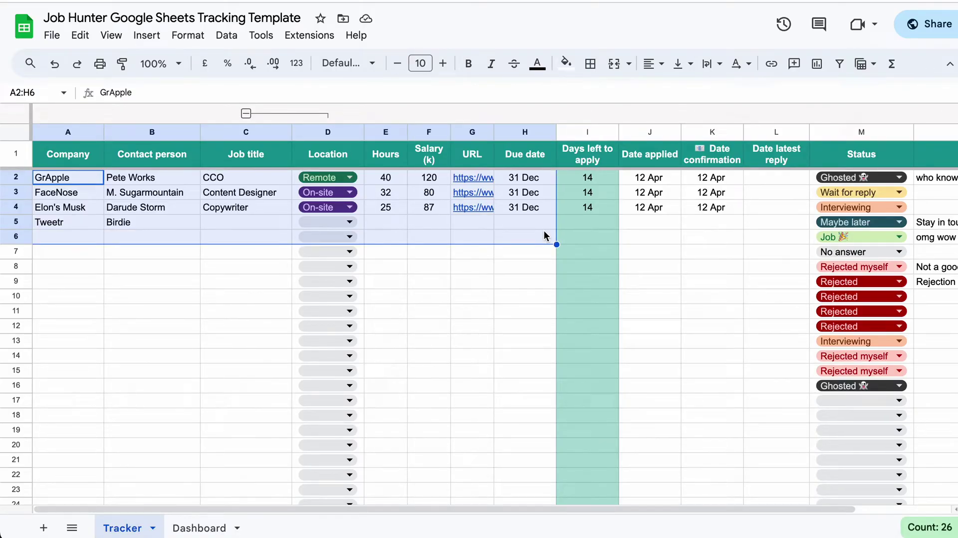
{"action": "key", "text": "Delete"}
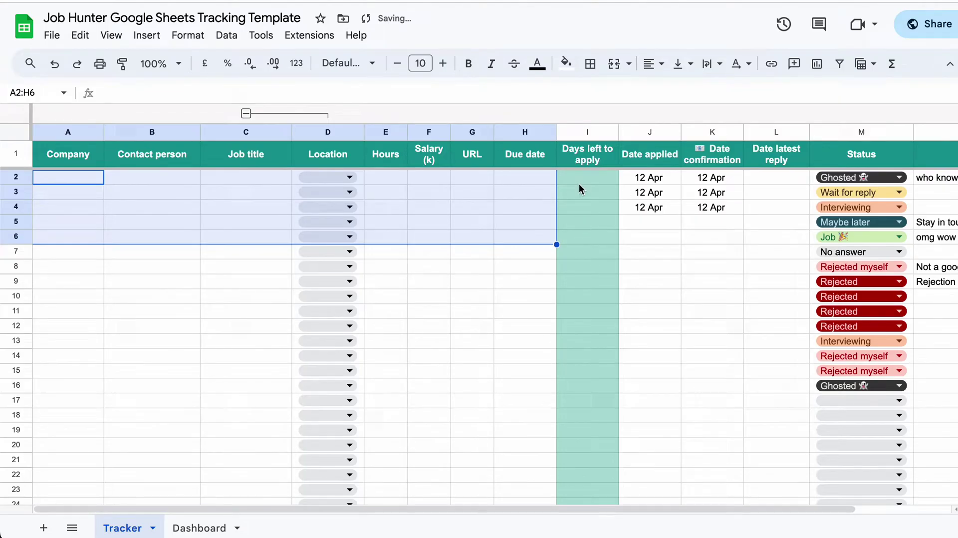
{"action": "scroll", "coordinate": [579, 184], "scroll_direction": "right", "scroll_amount": 3}
- Inspect the DATEDIF formula behind Days left to apply in I3 and the Due date cell H3
{"action": "left_click", "coordinate": [406, 189]}
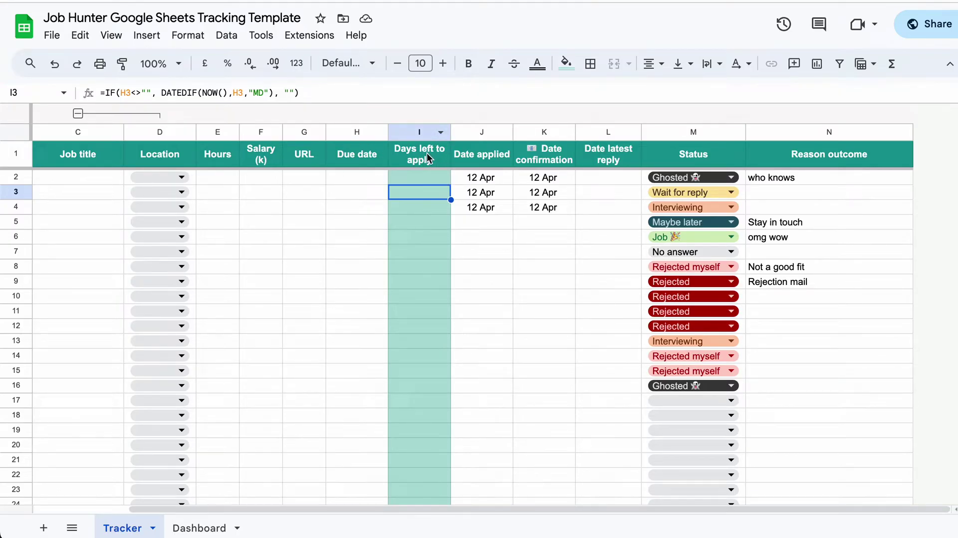
{"action": "left_click", "coordinate": [351, 194]}
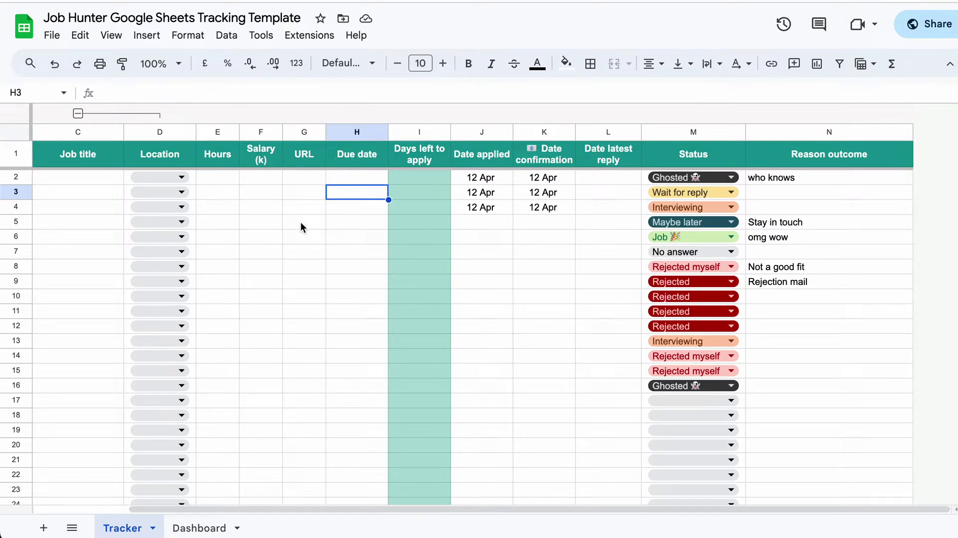
{"action": "scroll", "coordinate": [300, 221], "scroll_direction": "left", "scroll_amount": 3}
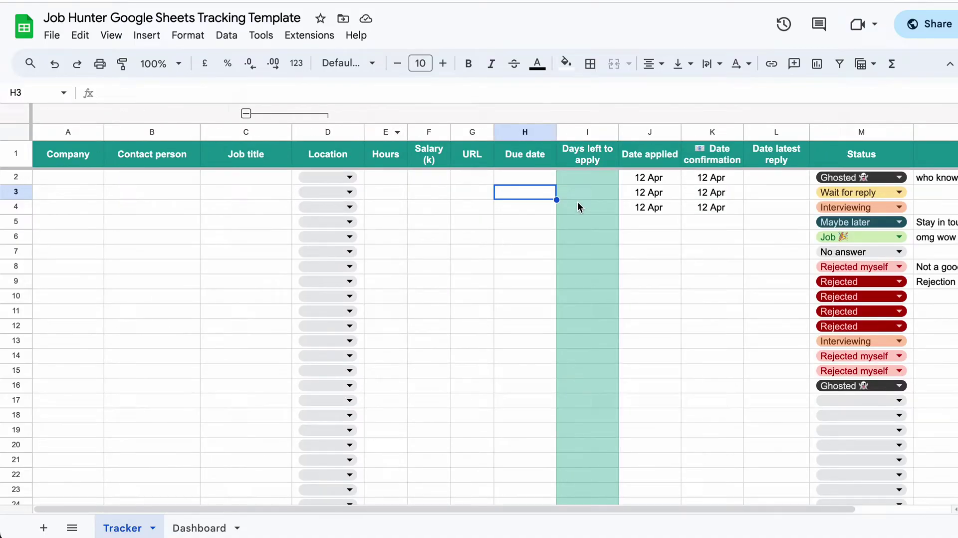
- Clear the dates, statuses and reasons in J2:N16, then undo to restore the entries
{"action": "scroll", "coordinate": [597, 210], "scroll_direction": "right", "scroll_amount": 3}
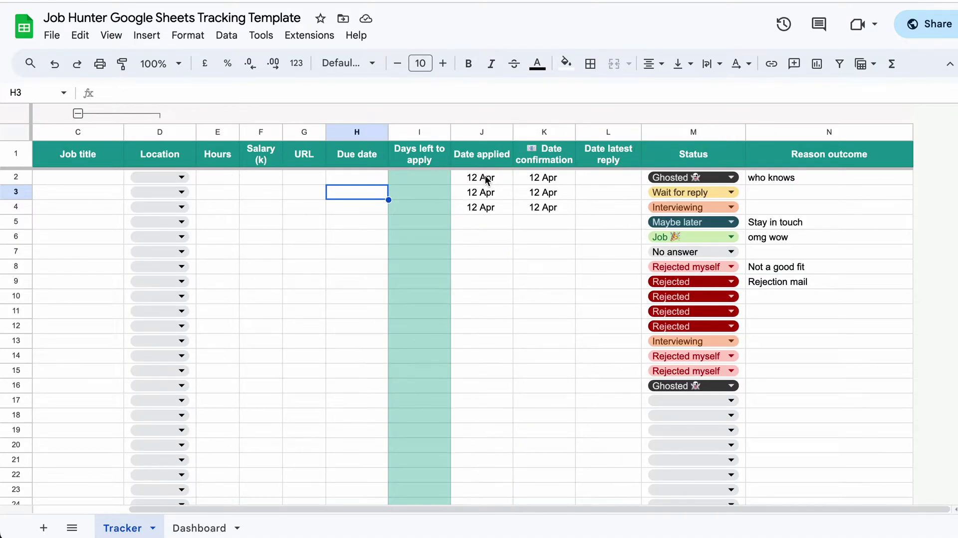
{"action": "left_click_drag", "start_coordinate": [486, 179], "coordinate": [841, 392]}
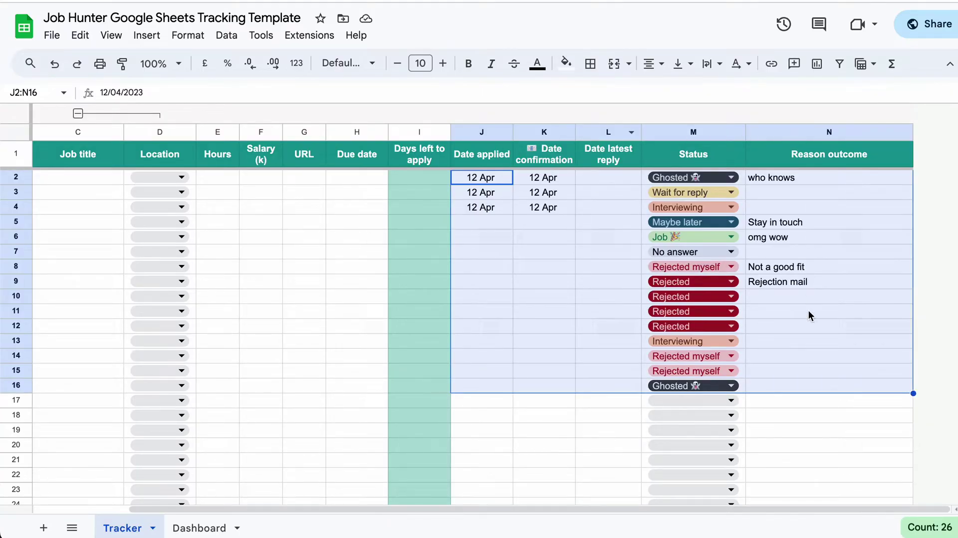
{"action": "key", "text": "Delete"}
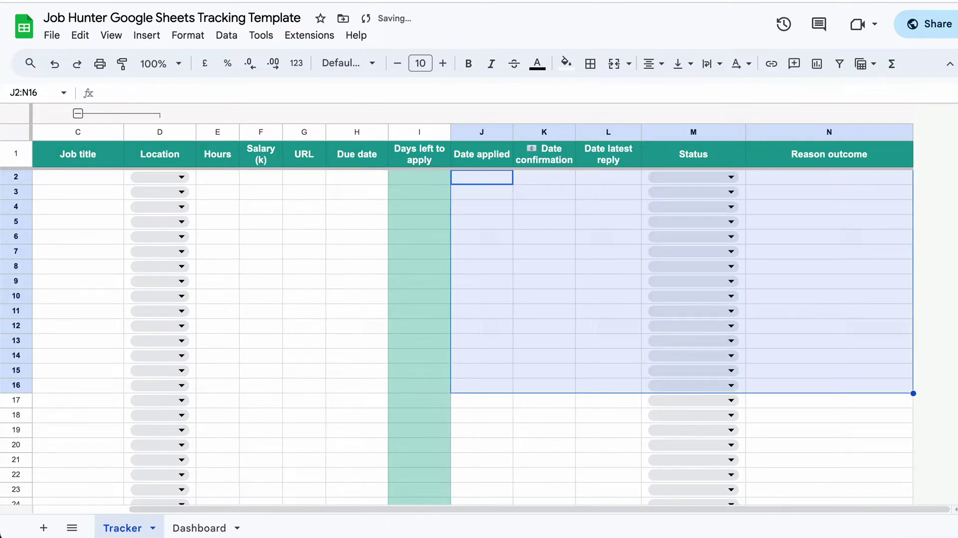
{"action": "key", "text": "ctrl+z"}
{"action": "key", "text": "ctrl+z"}
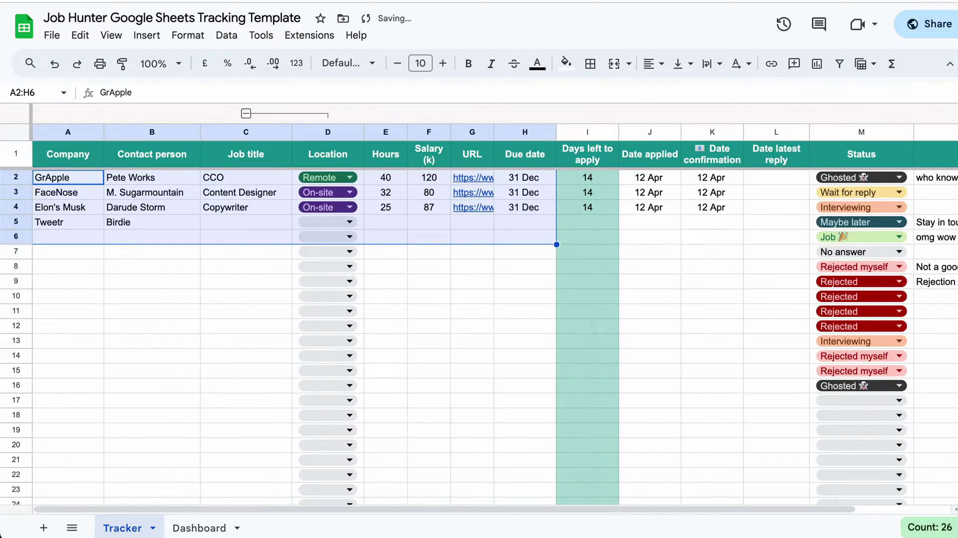
- Open D5's Location drop-down to show the Remote, Hybrid and On-site choices
{"action": "left_click", "coordinate": [512, 270]}
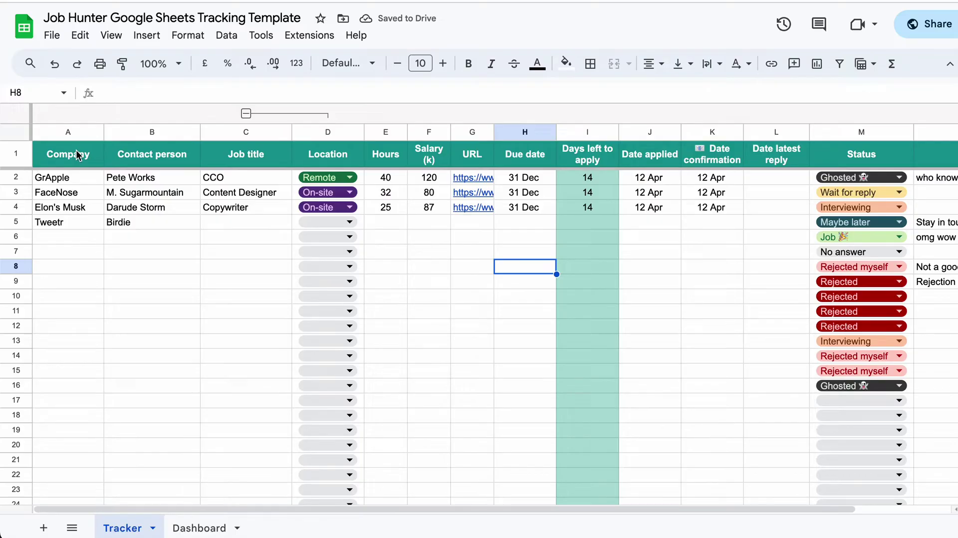
{"action": "left_click", "coordinate": [78, 239]}
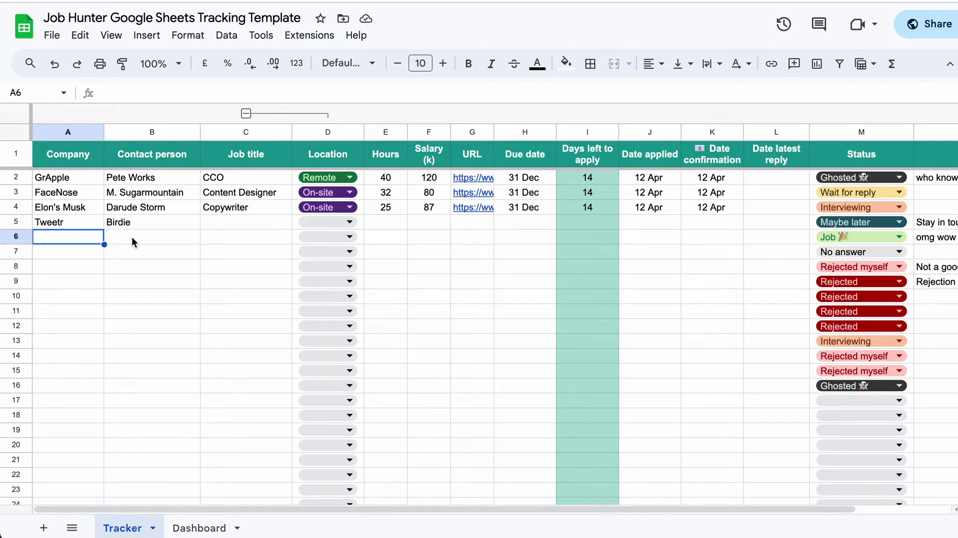
{"action": "left_click", "coordinate": [145, 234]}
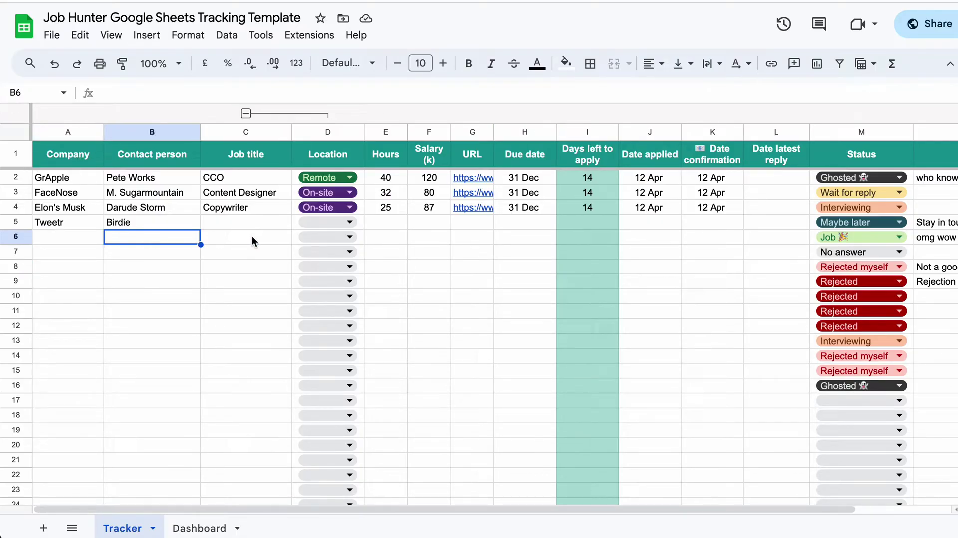
{"action": "left_click", "coordinate": [349, 222]}
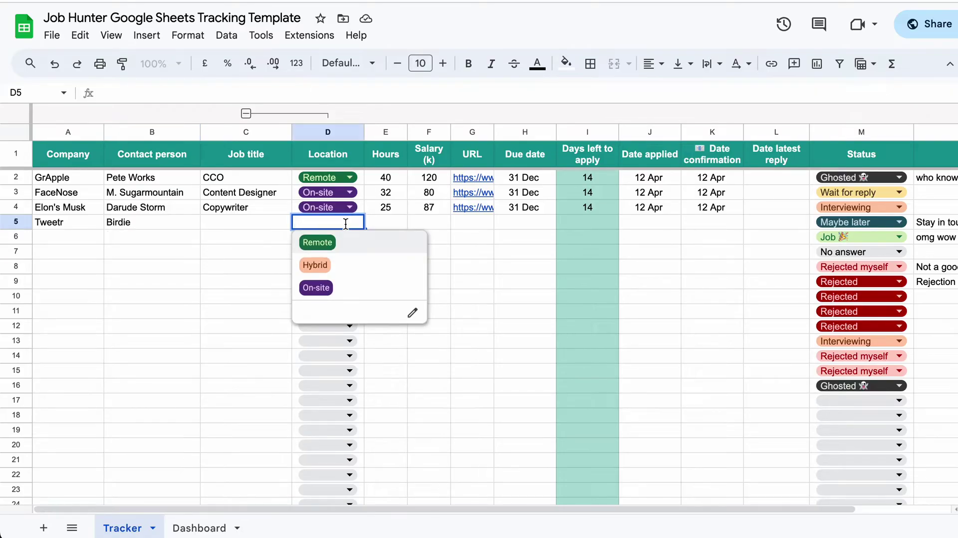
- Edit the Location drop-down rule to add New York and Los Angeles options
{"action": "left_click", "coordinate": [413, 317]}
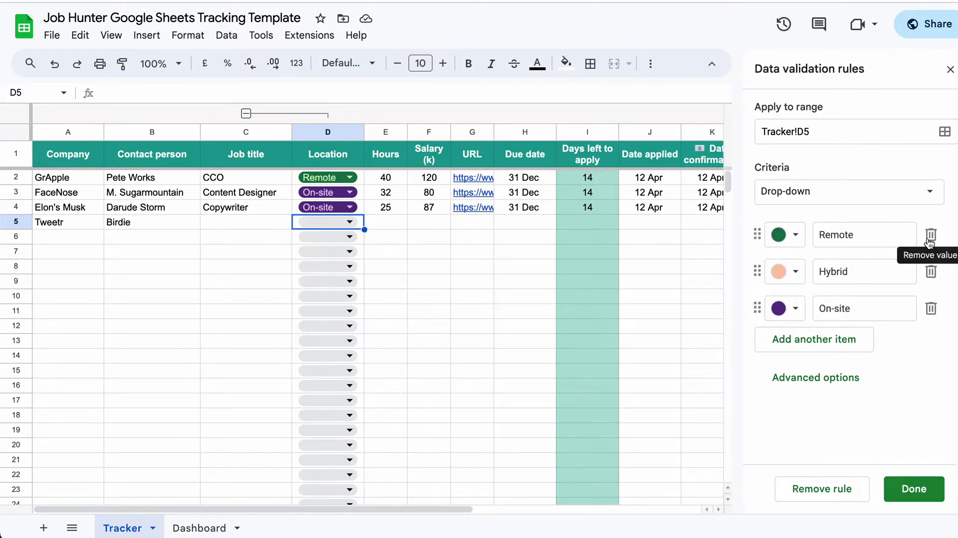
{"action": "left_click", "coordinate": [816, 342]}
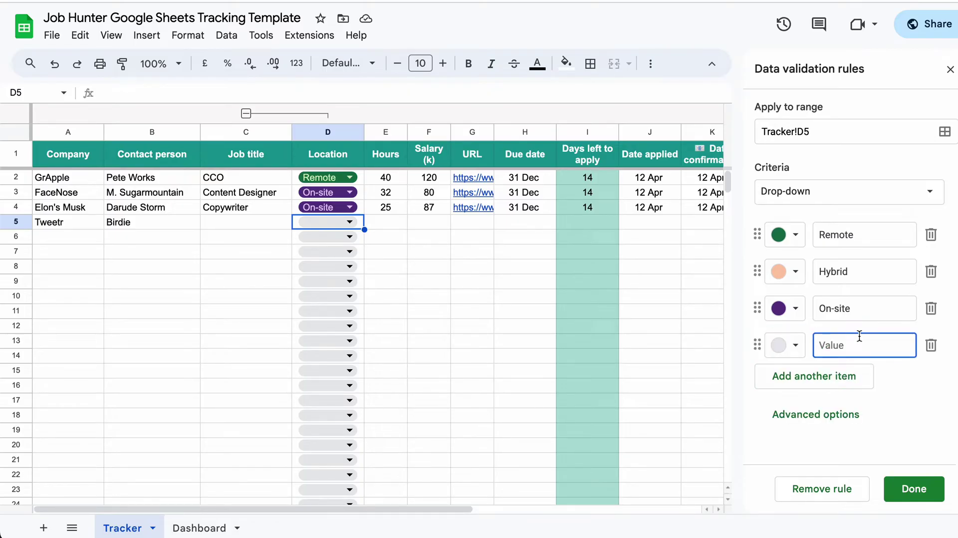
{"action": "type", "text": "New Yrork"}
{"action": "left_click", "coordinate": [816, 377]}
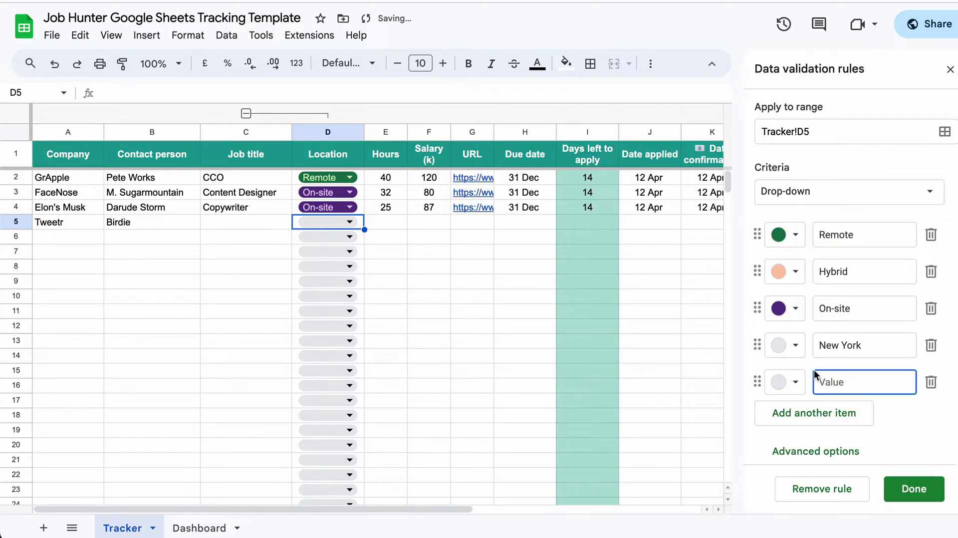
{"action": "type", "text": "Los Ang"}
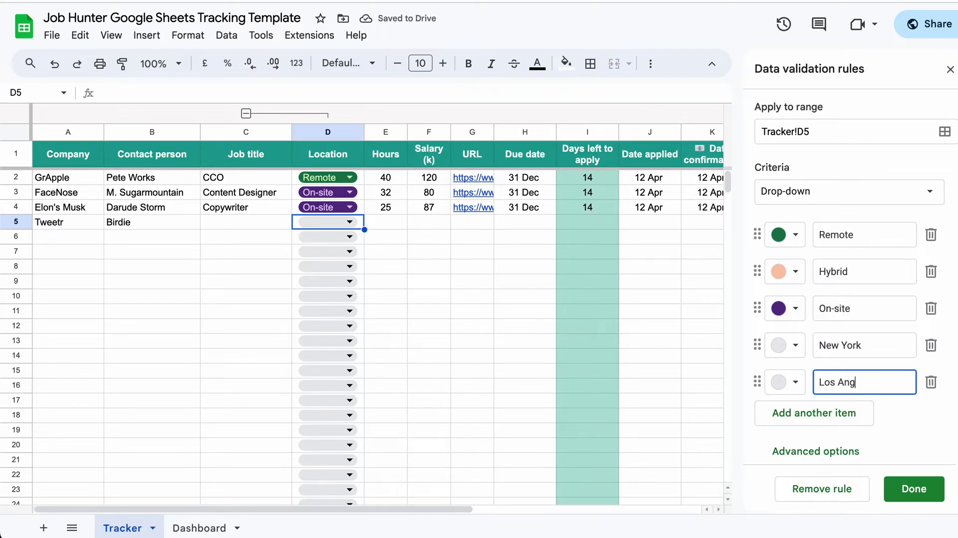
{"action": "type", "text": "eles"}
- Colour the Los Angeles option brown and the New York option light yellow
{"action": "left_click", "coordinate": [786, 382]}
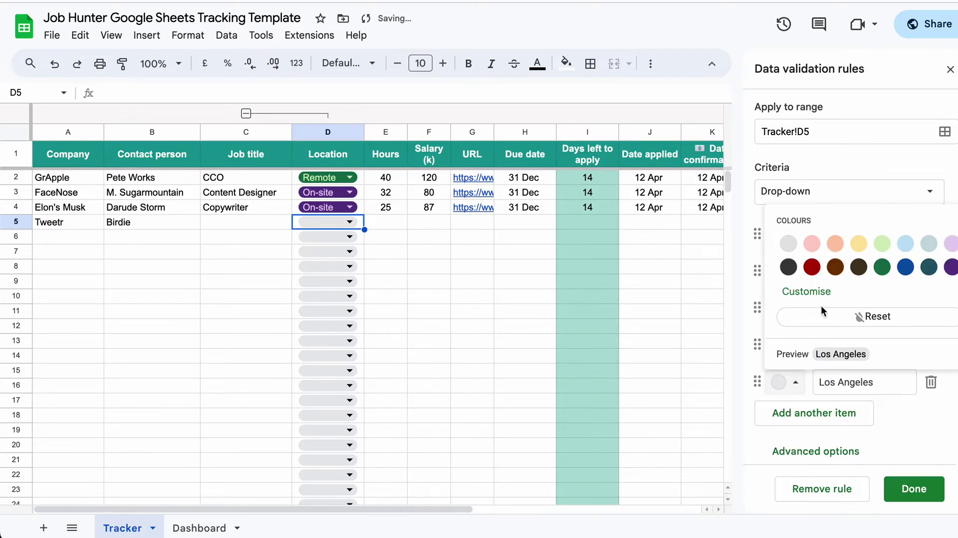
{"action": "left_click", "coordinate": [835, 266]}
{"action": "left_click", "coordinate": [786, 345]}
{"action": "left_click", "coordinate": [859, 394]}
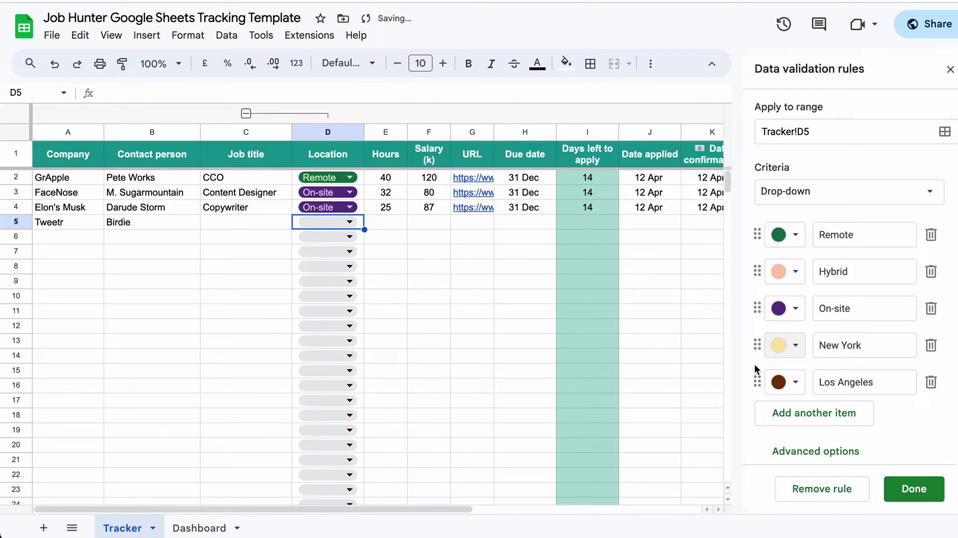
- Save the rule, apply it to all drop-downs in D2:D301, and check D53's new options
{"action": "left_click", "coordinate": [916, 494]}
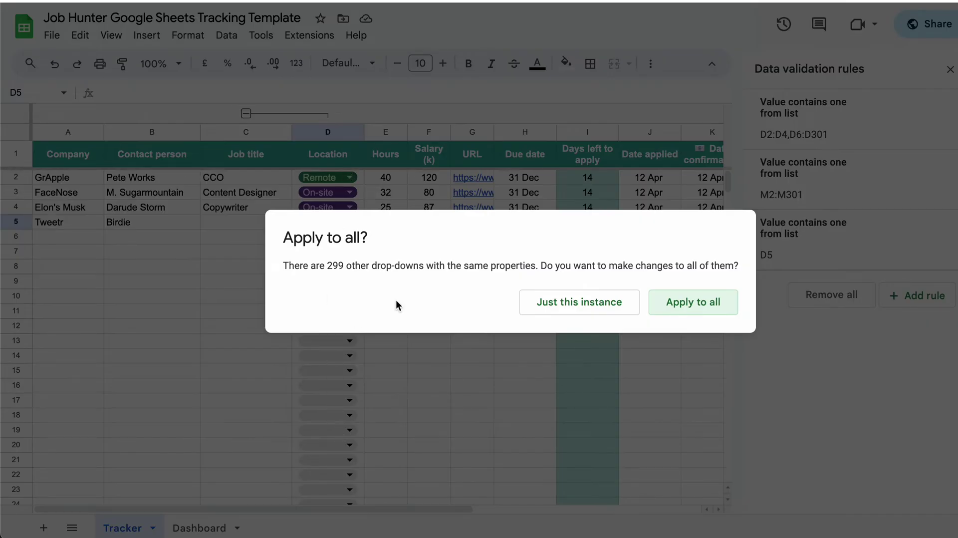
{"action": "left_click", "coordinate": [703, 310]}
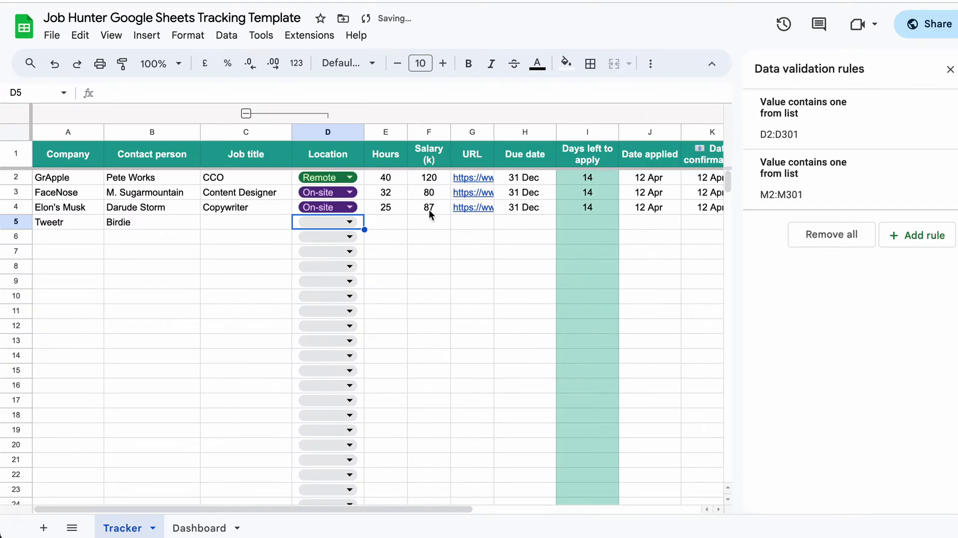
{"action": "scroll", "coordinate": [347, 448], "scroll_direction": "down", "scroll_amount": 3}
{"action": "scroll", "coordinate": [347, 448], "scroll_direction": "down", "scroll_amount": 3}
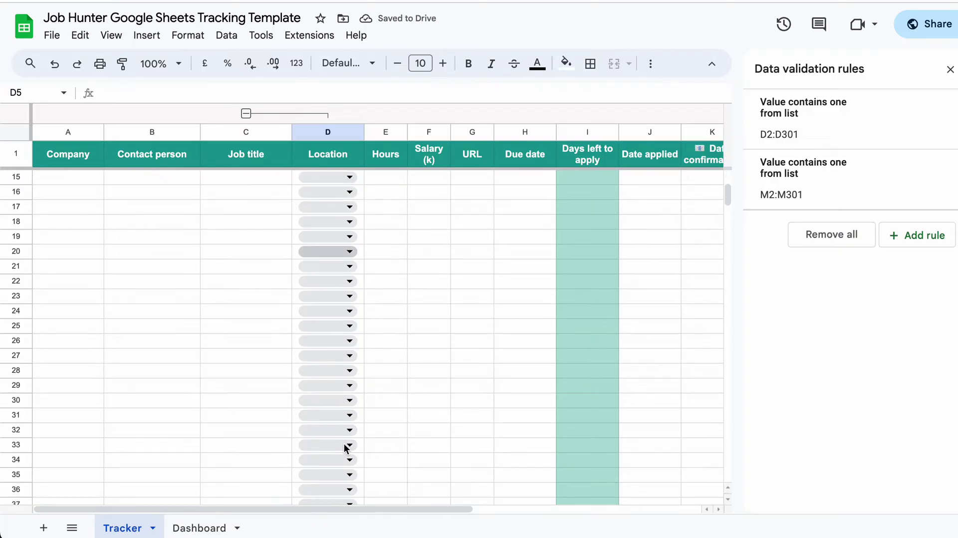
{"action": "scroll", "coordinate": [349, 433], "scroll_direction": "down", "scroll_amount": 9}
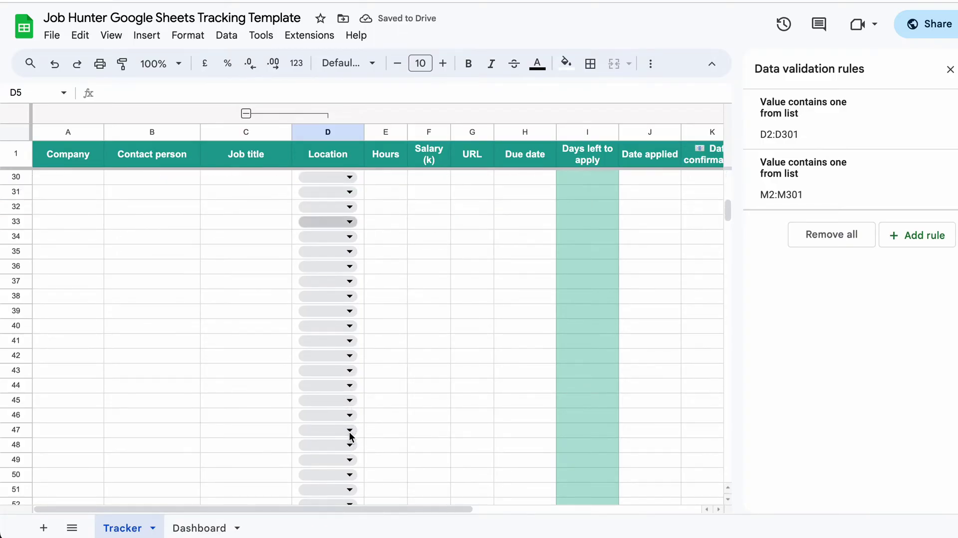
{"action": "left_click", "coordinate": [351, 403]}
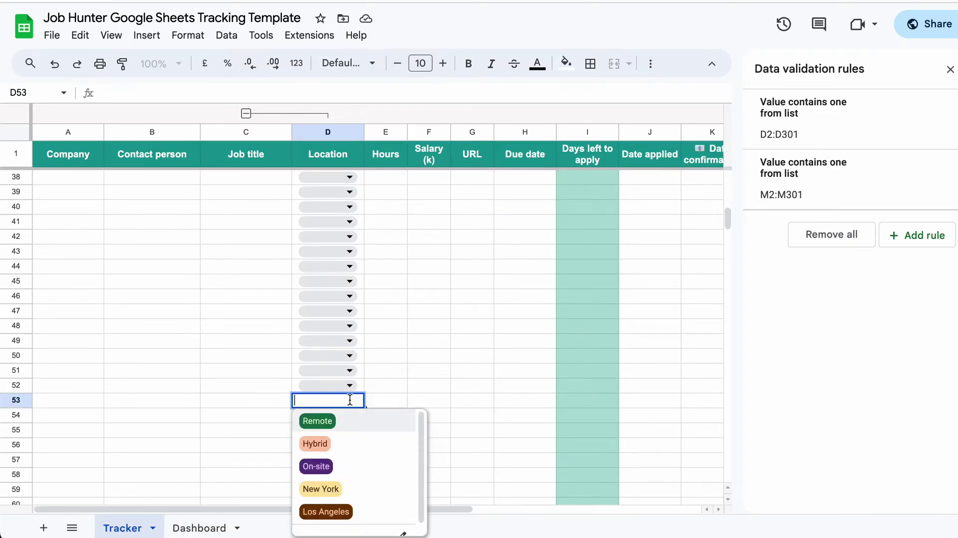
{"action": "scroll", "coordinate": [329, 469], "scroll_direction": "down", "scroll_amount": 1}
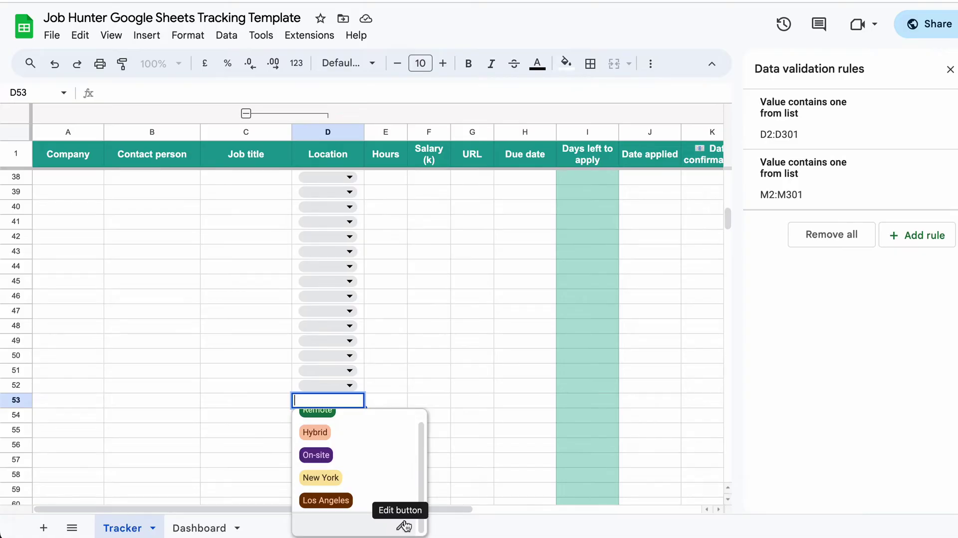
{"action": "left_click", "coordinate": [397, 332]}
{"action": "scroll", "coordinate": [396, 333], "scroll_direction": "up", "scroll_amount": 12}
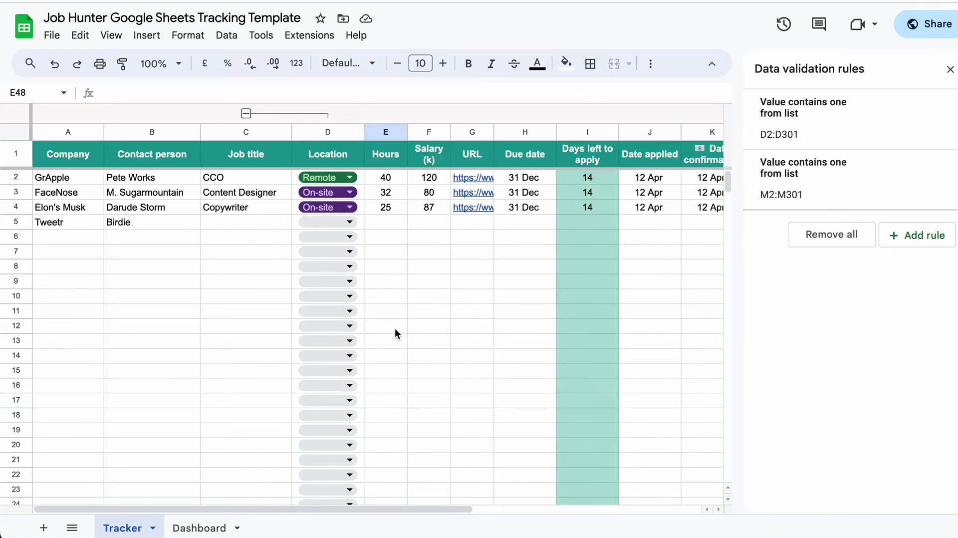
{"action": "left_click", "coordinate": [388, 235]}
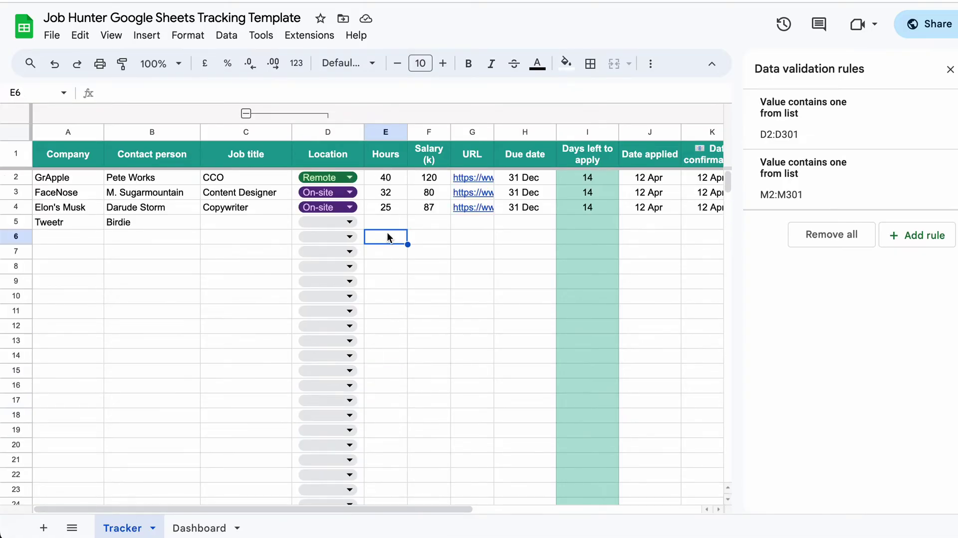
{"action": "scroll", "coordinate": [388, 232], "scroll_direction": "right", "scroll_amount": 2}
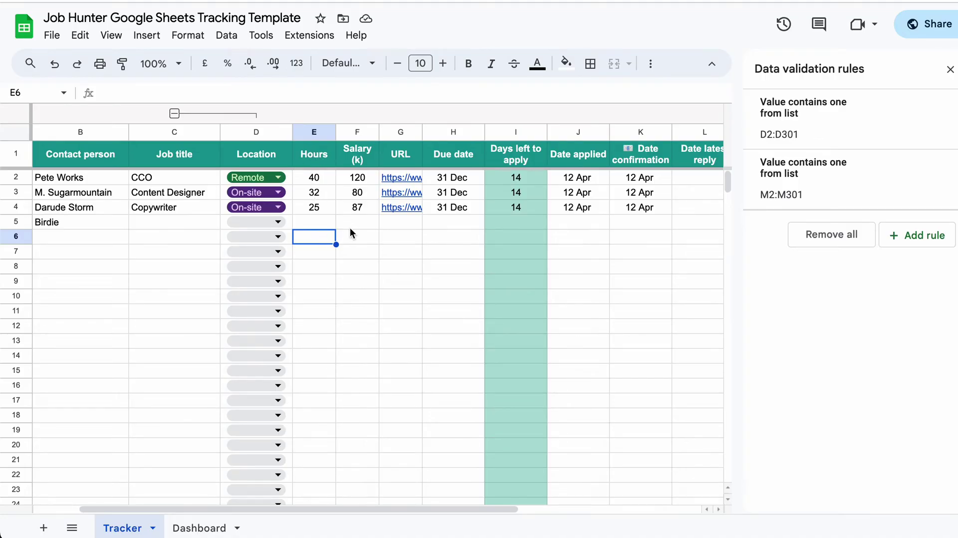
{"action": "left_click", "coordinate": [361, 235]}
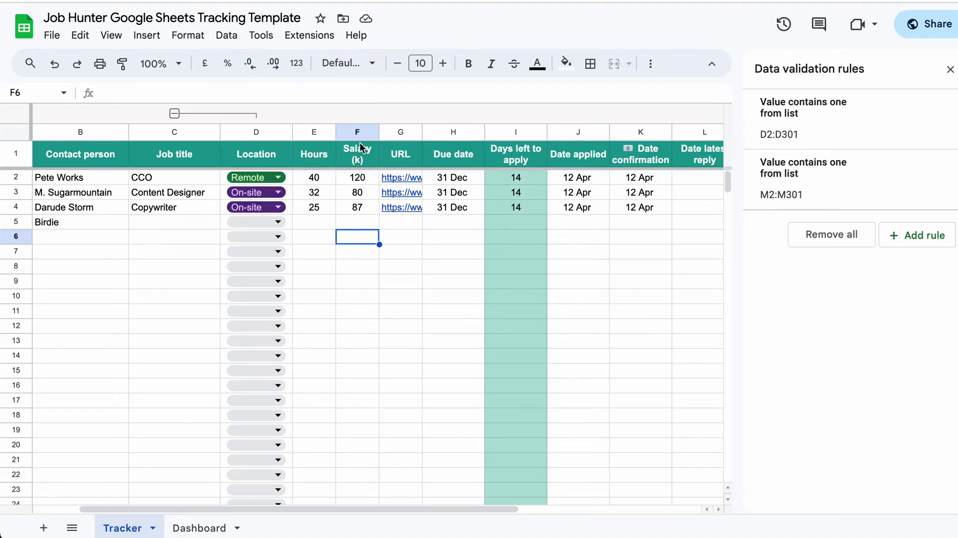
{"action": "left_click", "coordinate": [400, 239]}
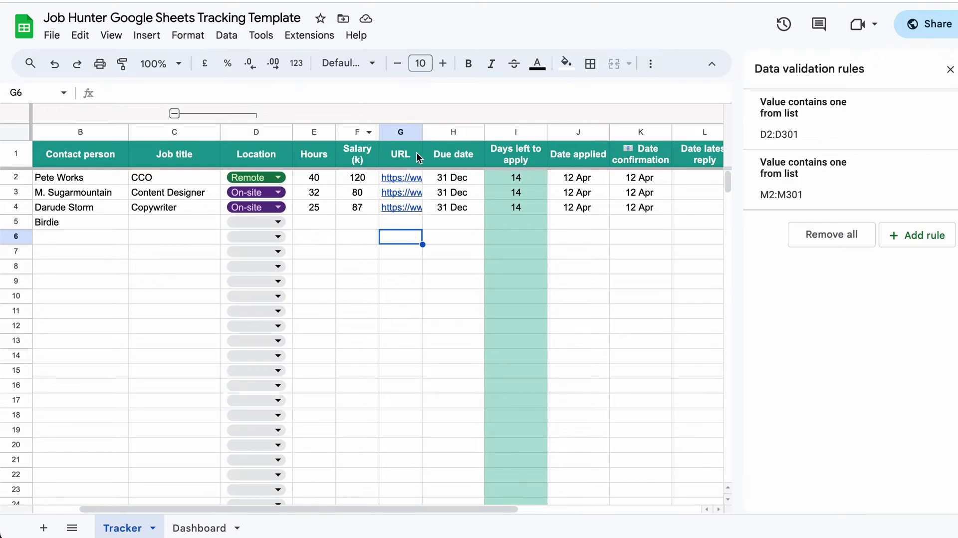
{"action": "left_click", "coordinate": [452, 236]}
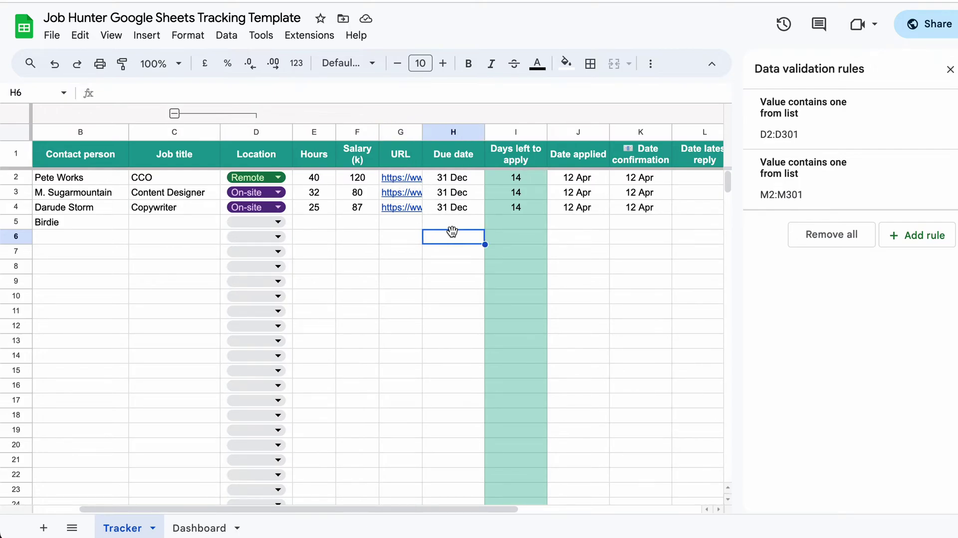
{"action": "scroll", "coordinate": [452, 236], "scroll_direction": "right", "scroll_amount": 4}
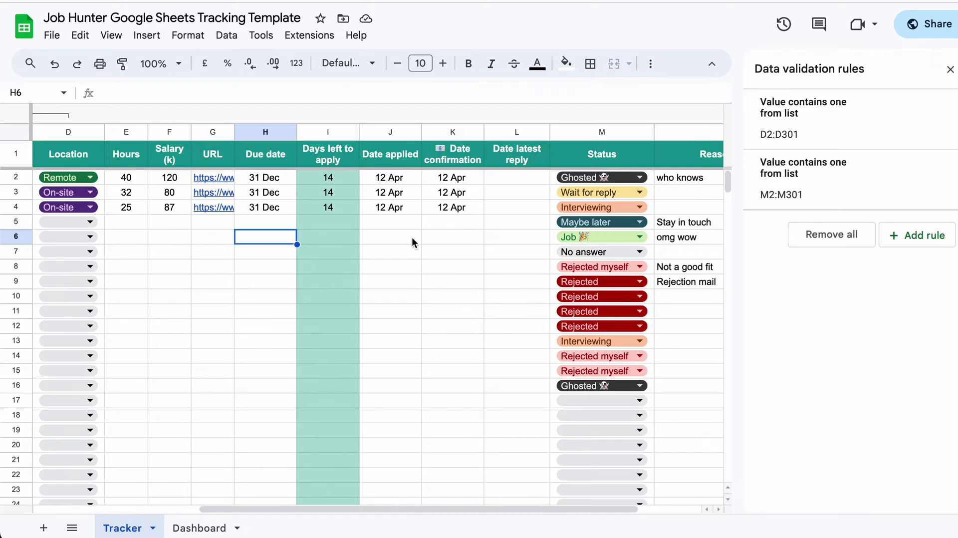
{"action": "left_click", "coordinate": [412, 237]}
{"action": "left_click", "coordinate": [457, 235]}
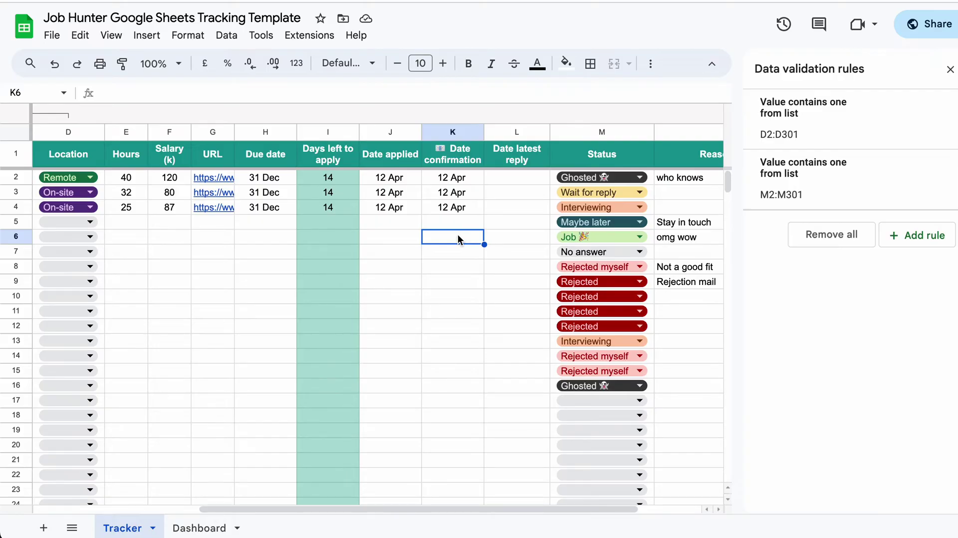
{"action": "left_click", "coordinate": [527, 232]}
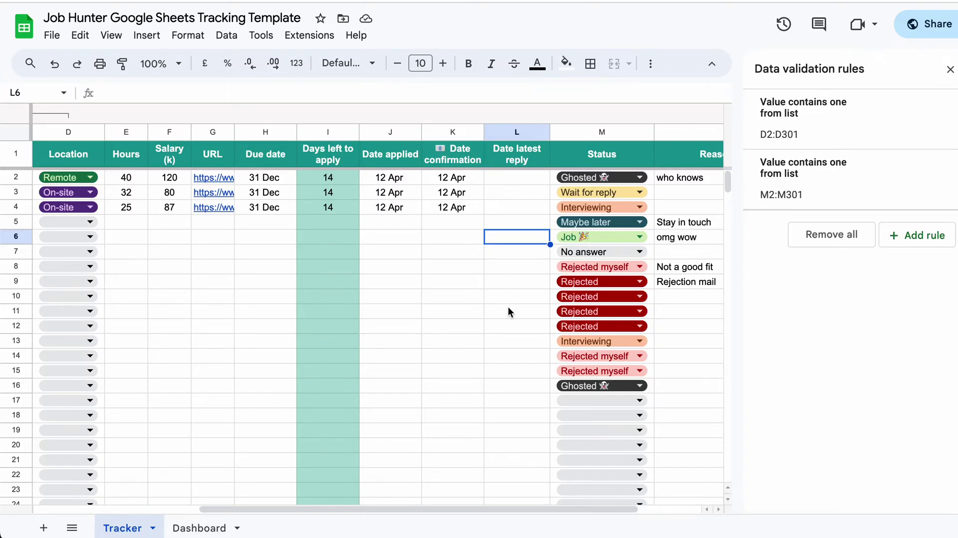
{"action": "scroll", "coordinate": [508, 307], "scroll_direction": "right", "scroll_amount": 3}
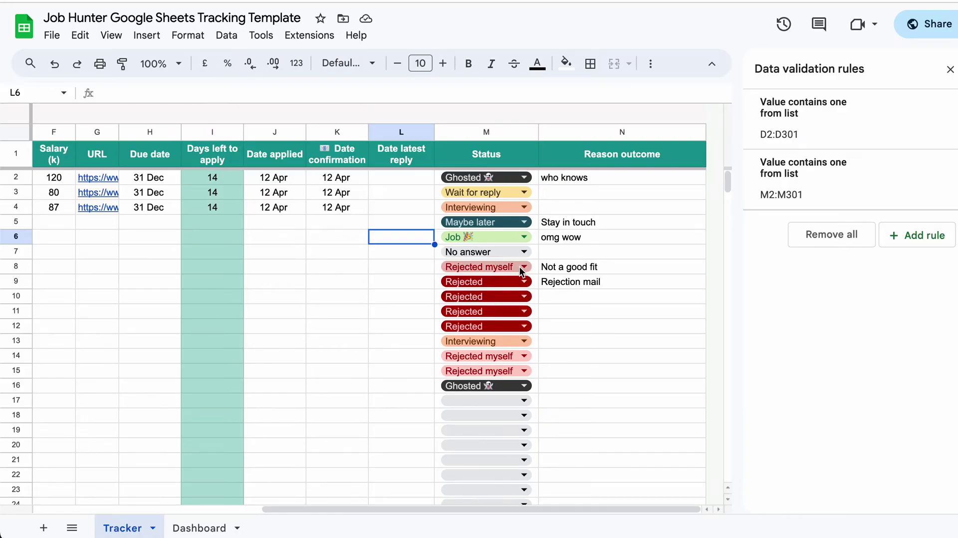
- View the Dashboard's total-jobs scorecard and status chart, then close the Data validation rules panel
{"action": "left_click", "coordinate": [200, 527]}
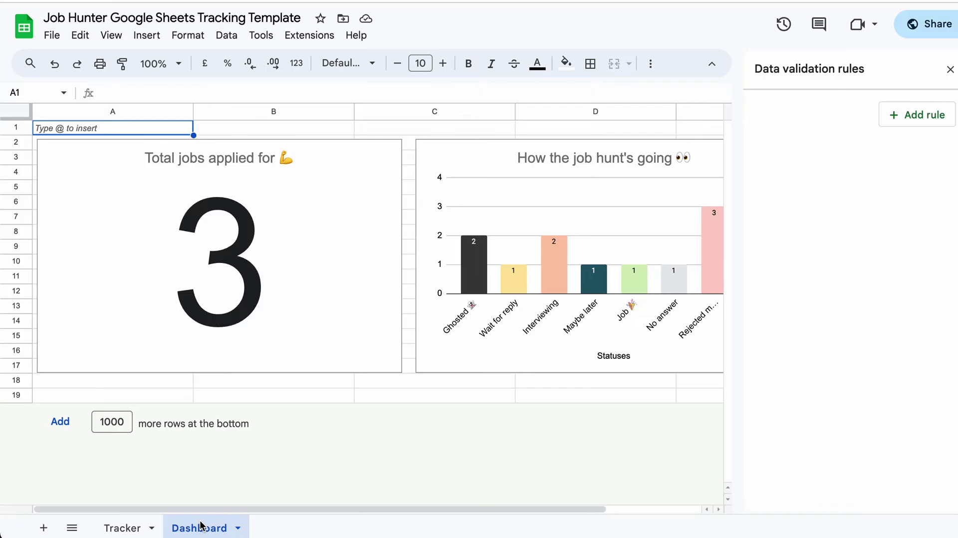
{"action": "scroll", "coordinate": [270, 372], "scroll_direction": "right", "scroll_amount": 3}
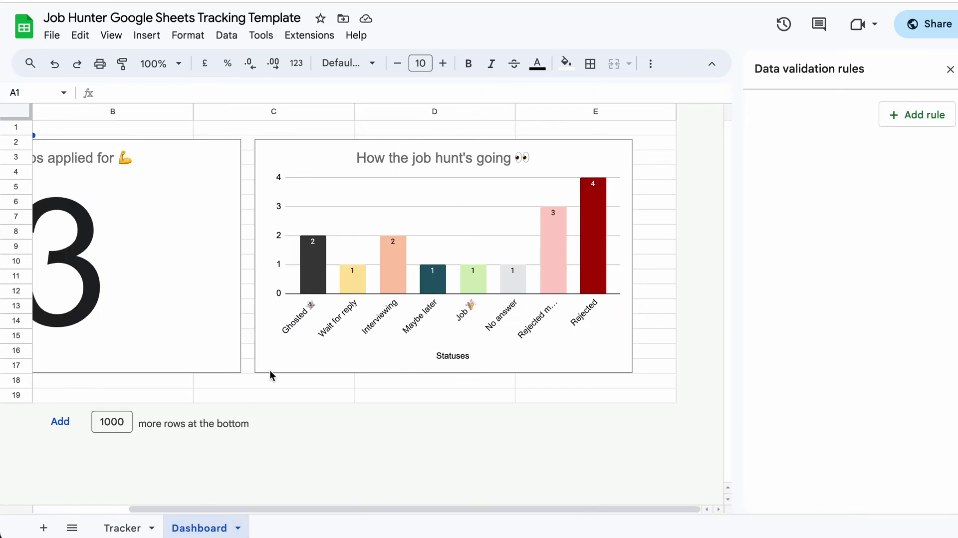
{"action": "scroll", "coordinate": [270, 374], "scroll_direction": "left", "scroll_amount": 3}
{"action": "scroll", "coordinate": [369, 344], "scroll_direction": "right", "scroll_amount": 3}
{"action": "scroll", "coordinate": [265, 220], "scroll_direction": "left", "scroll_amount": 3}
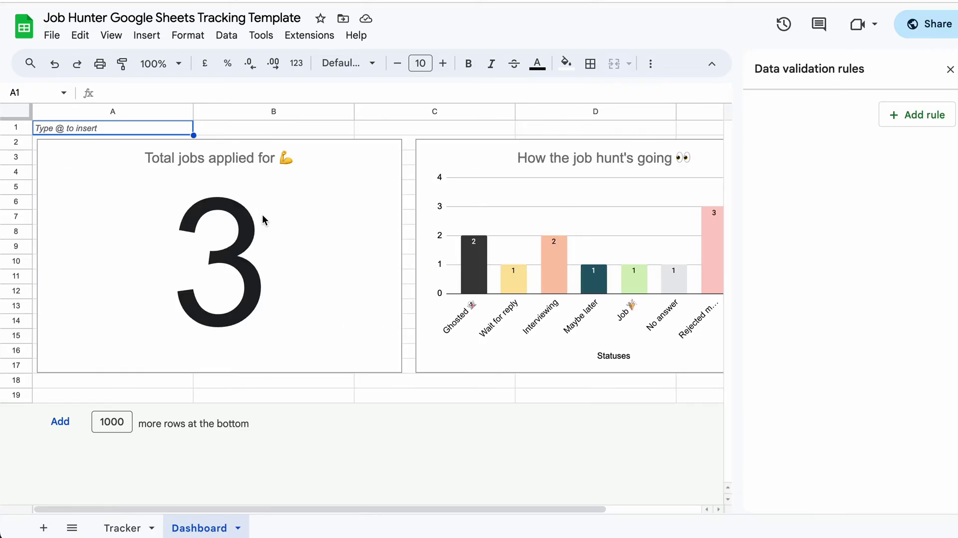
{"action": "scroll", "coordinate": [213, 217], "scroll_direction": "right", "scroll_amount": 3}
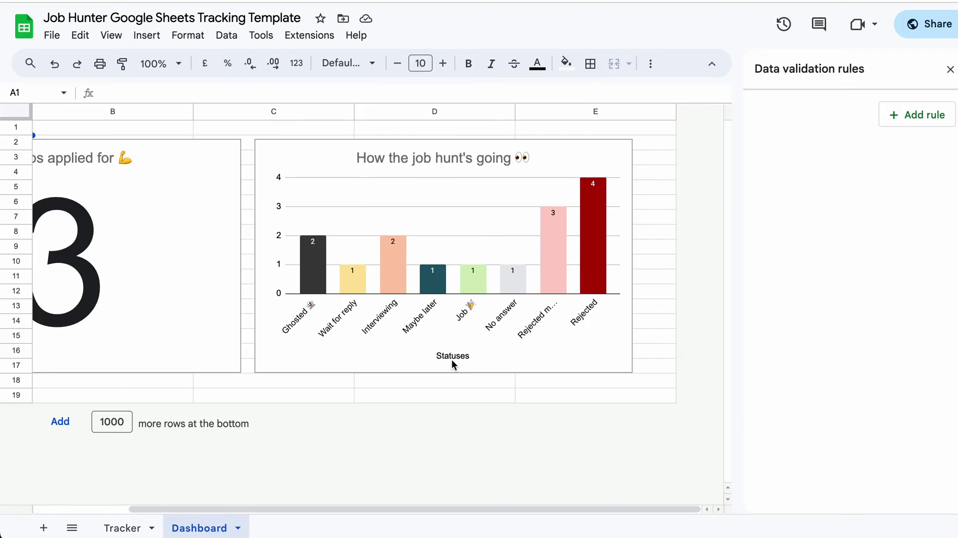
{"action": "scroll", "coordinate": [451, 359], "scroll_direction": "left", "scroll_amount": 3}
{"action": "scroll", "coordinate": [451, 359], "scroll_direction": "right", "scroll_amount": 3}
{"action": "left_click", "coordinate": [950, 69]}
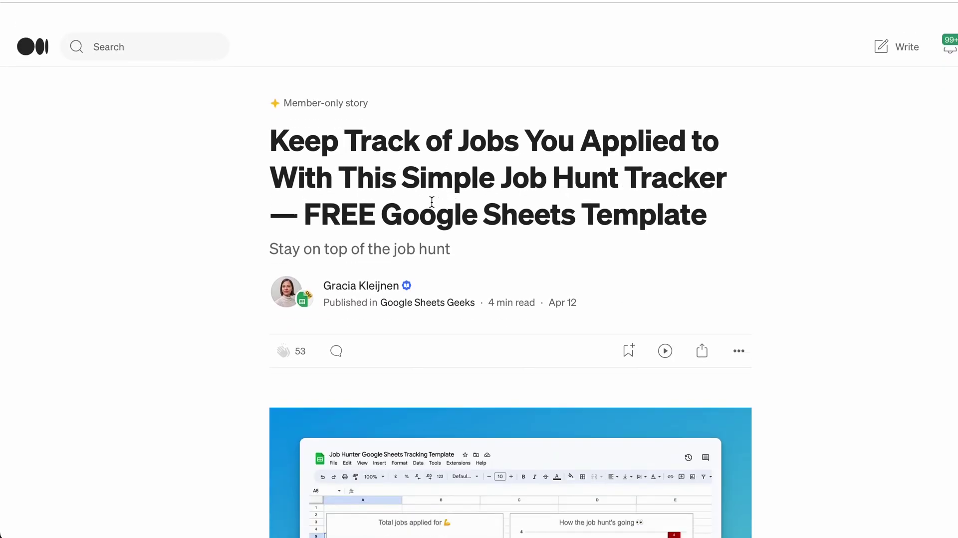
- Scroll the Medium article toward the Google Sheets Geeks publication link
{"action": "scroll", "coordinate": [432, 203], "scroll_direction": "down", "scroll_amount": 1}
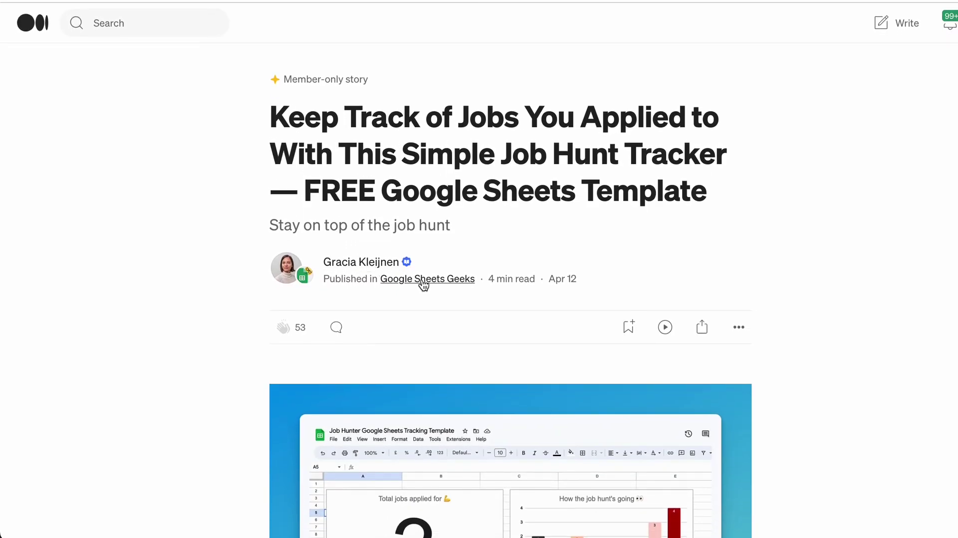
{"action": "mouse_move", "coordinate": [423, 285]}
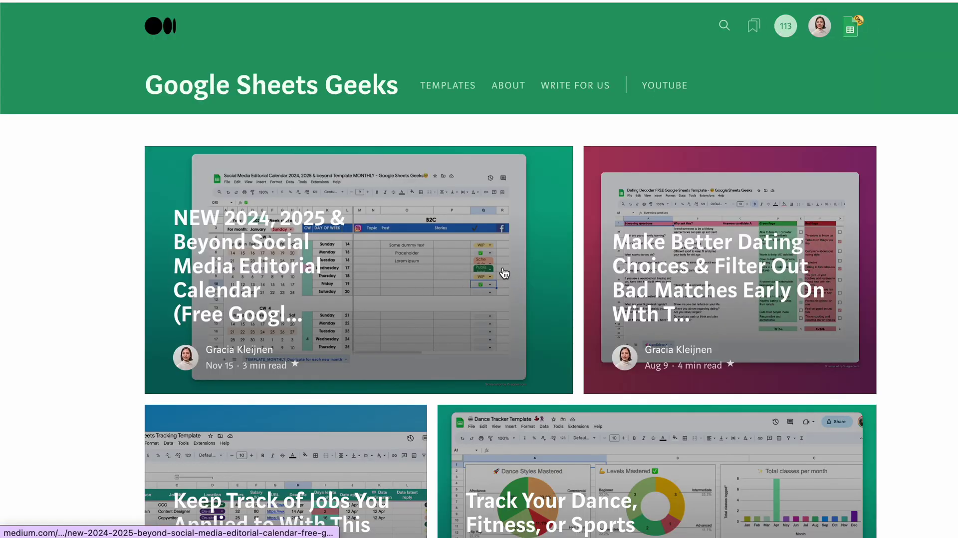